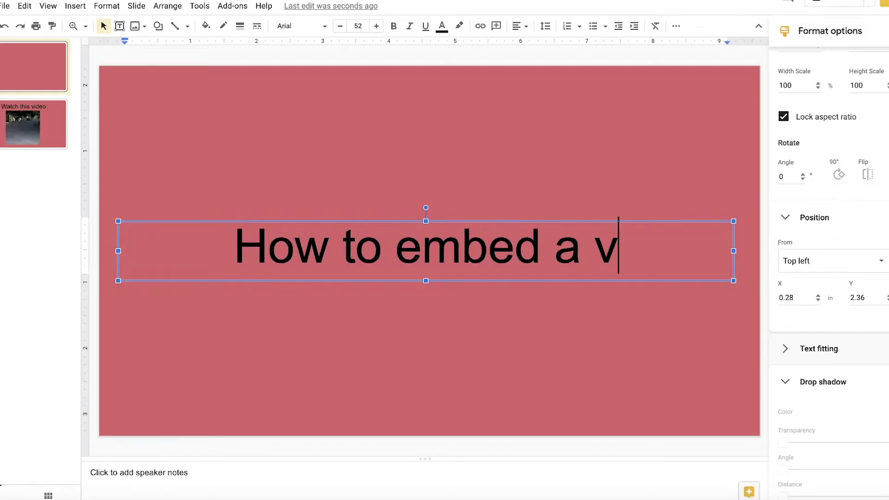
# Step: Search for 'embed a video in Google Slides Presentations' to bring up the red two-slide deck
pyautogui.write('ideo in Google Slides Presentations')
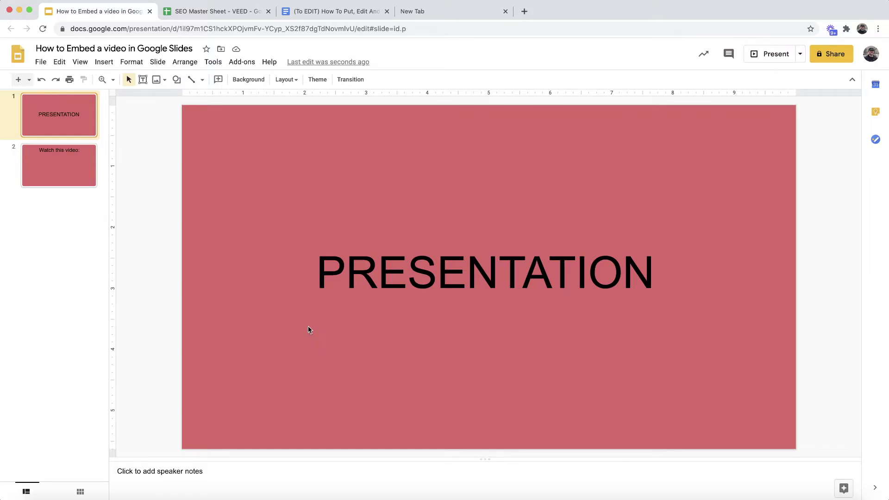
# Step: On slide 2, insert the first YouTube search result video and drag it to the right
pyautogui.click(83, 170)
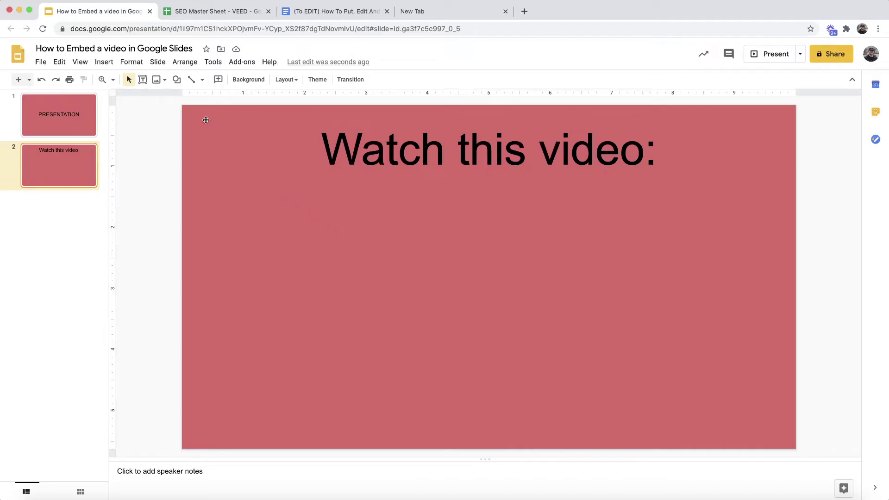
pyautogui.click(103, 63)
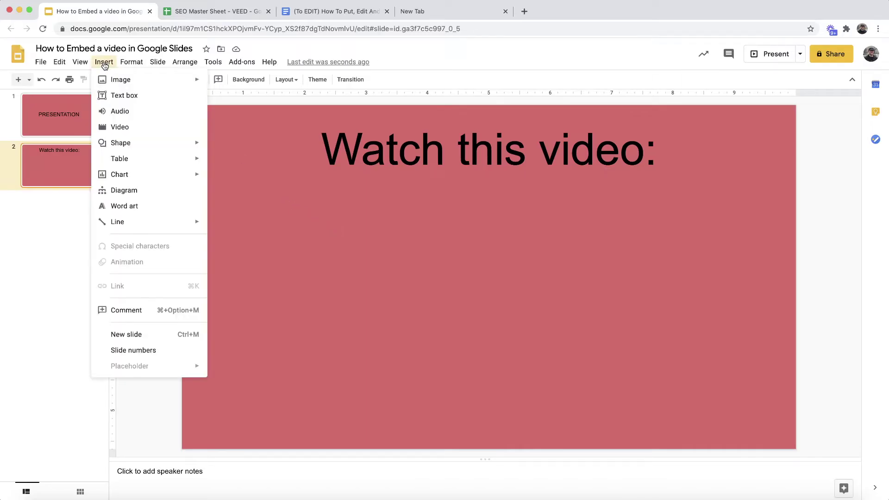
pyautogui.click(123, 126)
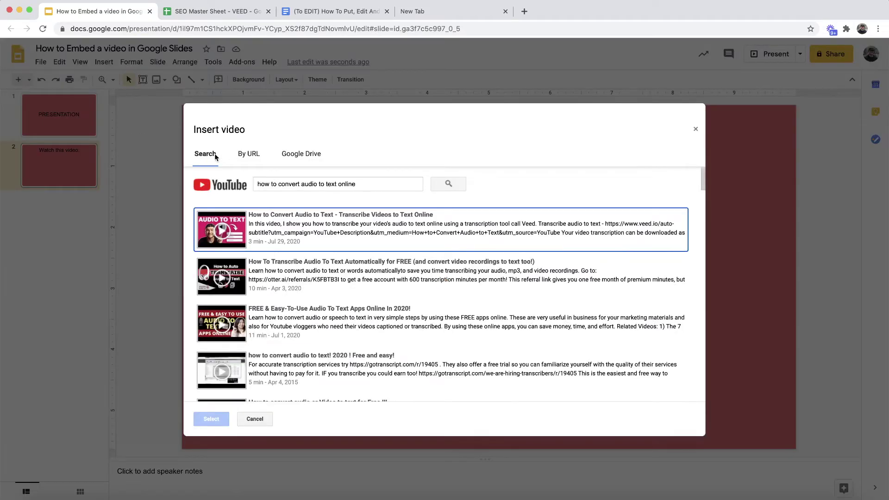
pyautogui.click(288, 183)
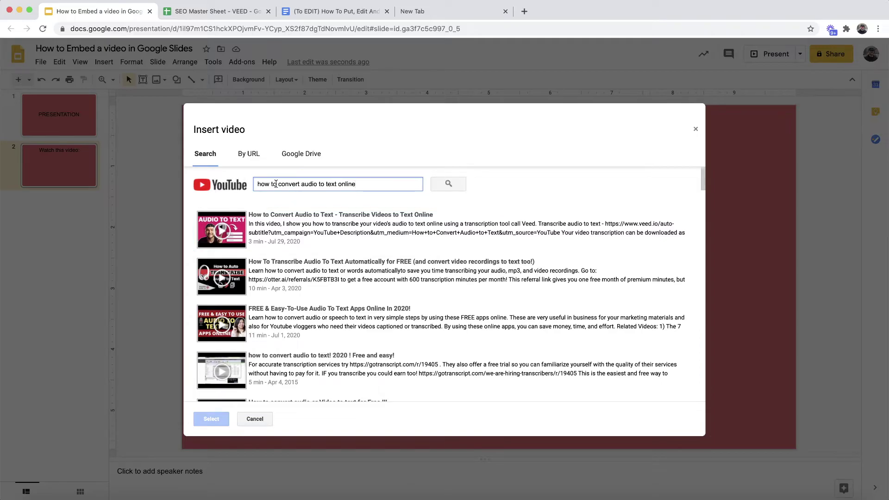
pyautogui.click(448, 185)
pyautogui.click(266, 218)
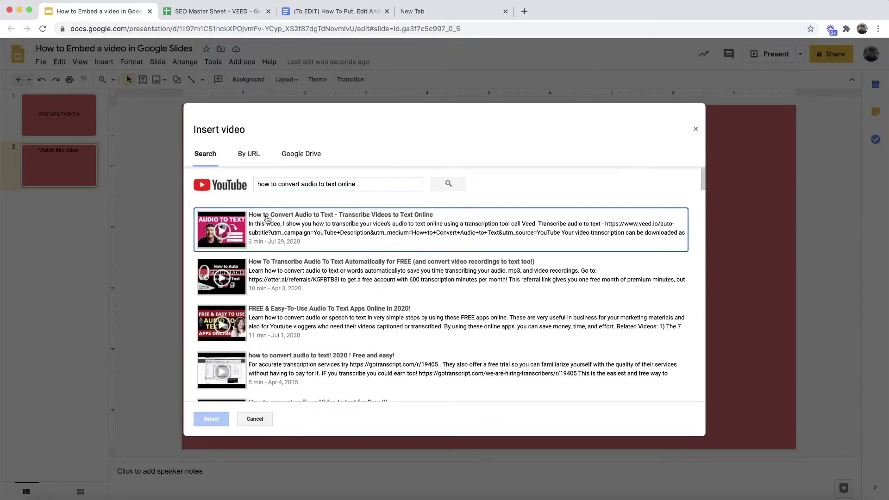
pyautogui.click(214, 419)
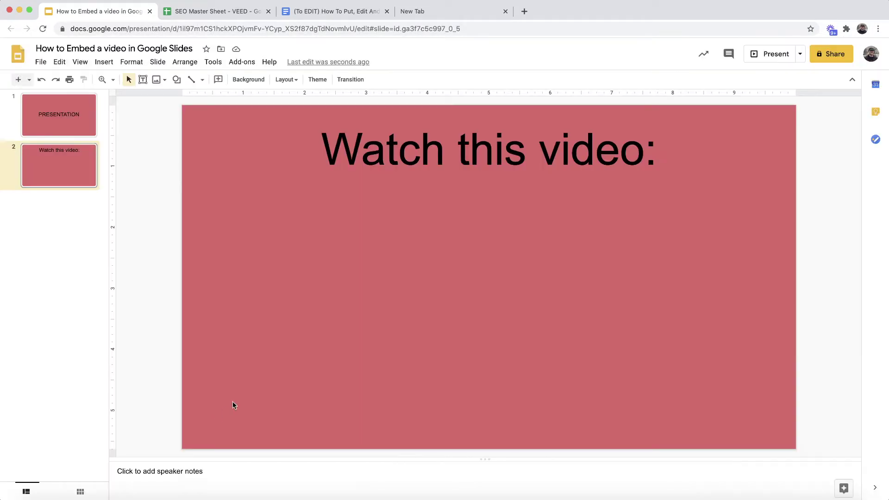
pyautogui.moveTo(327, 260); pyautogui.dragTo(425, 262)
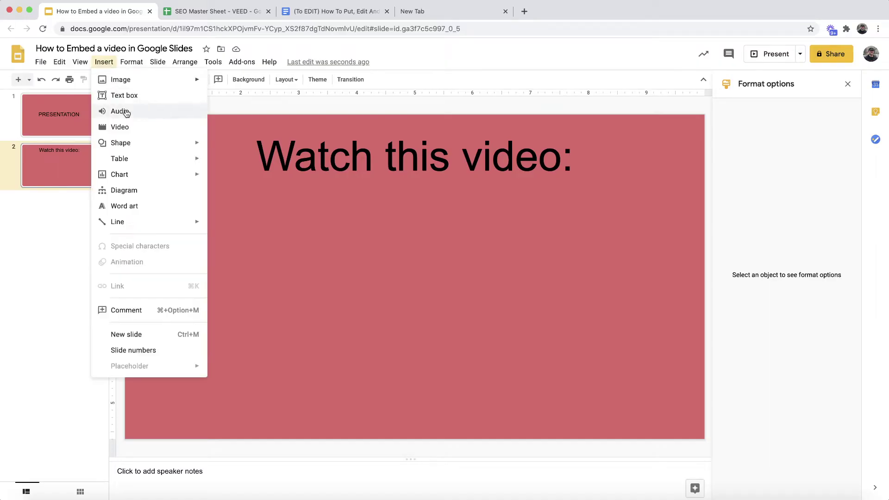
# Step: Embed the first Google Drive video, '141. How to Rotat…', on slide 2
pyautogui.click(127, 128)
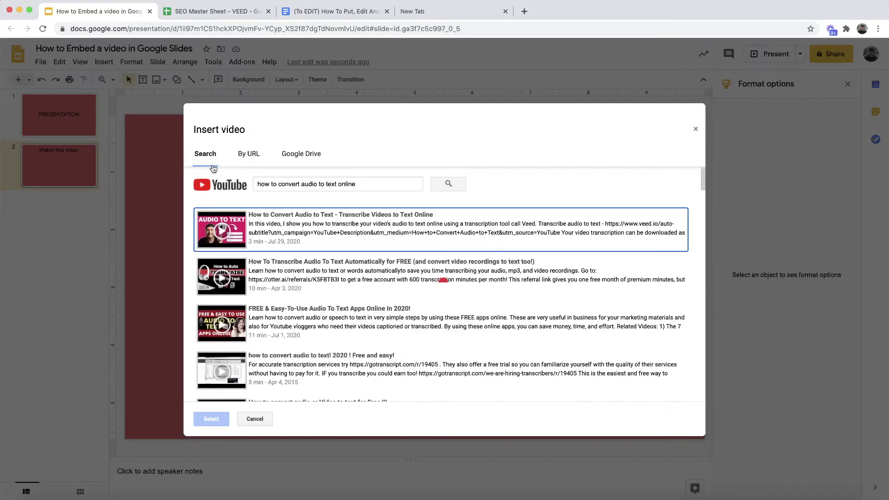
pyautogui.click(213, 160)
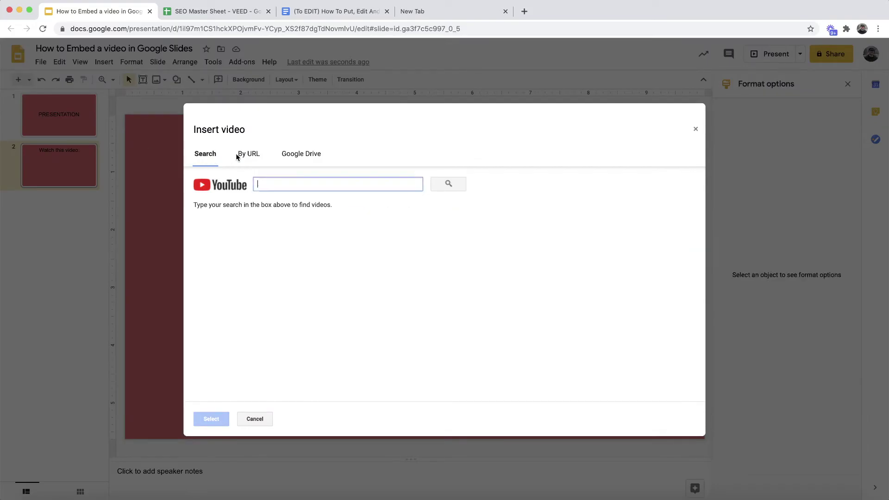
pyautogui.click(249, 155)
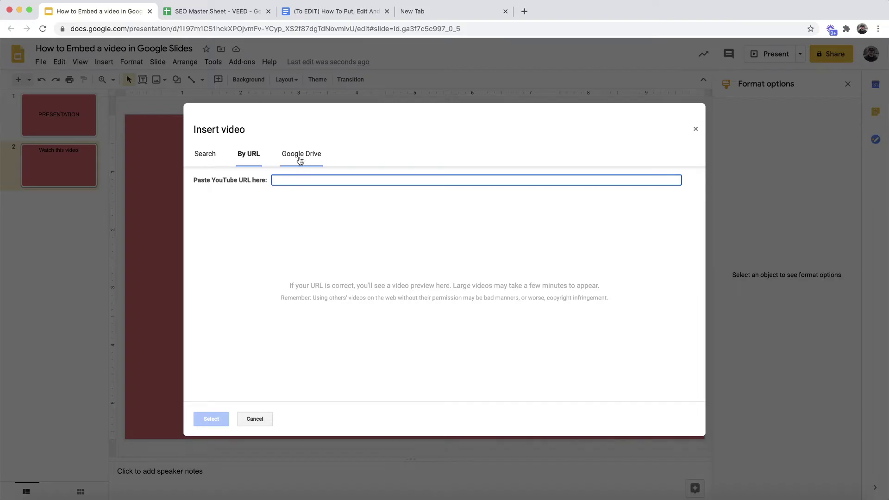
pyautogui.click(298, 156)
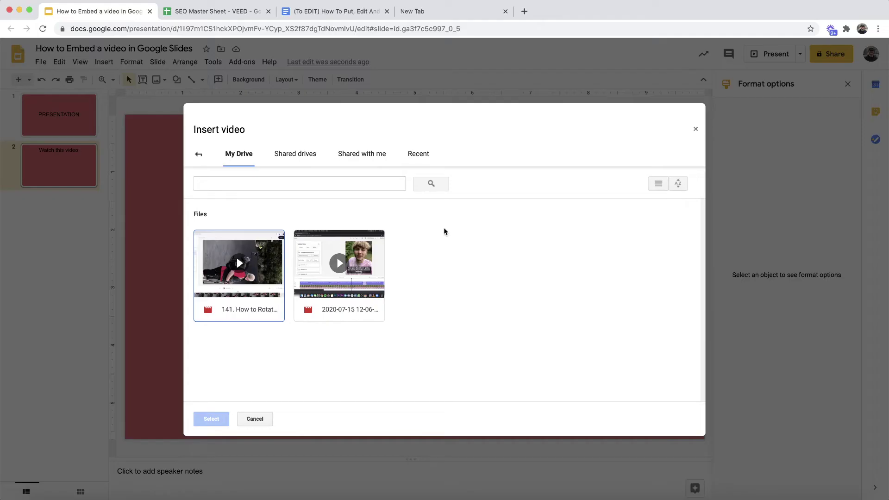
pyautogui.click(278, 257)
pyautogui.click(212, 419)
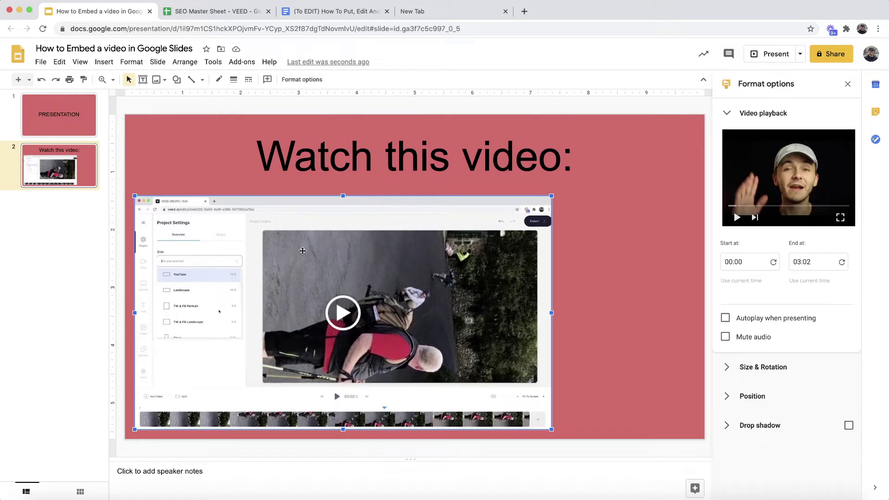
# Step: Centre the Drive video under the title, reopen its Format options, and start presenting
pyautogui.moveTo(306, 250); pyautogui.dragTo(399, 234)
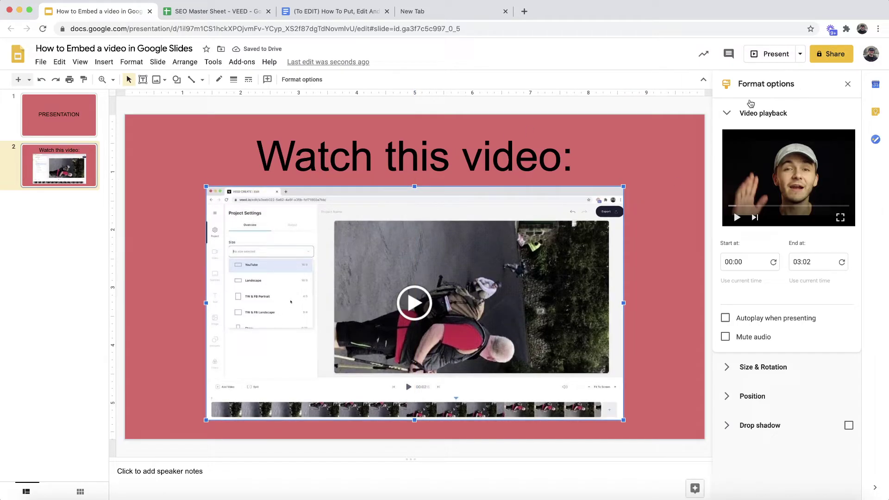
pyautogui.click(846, 85)
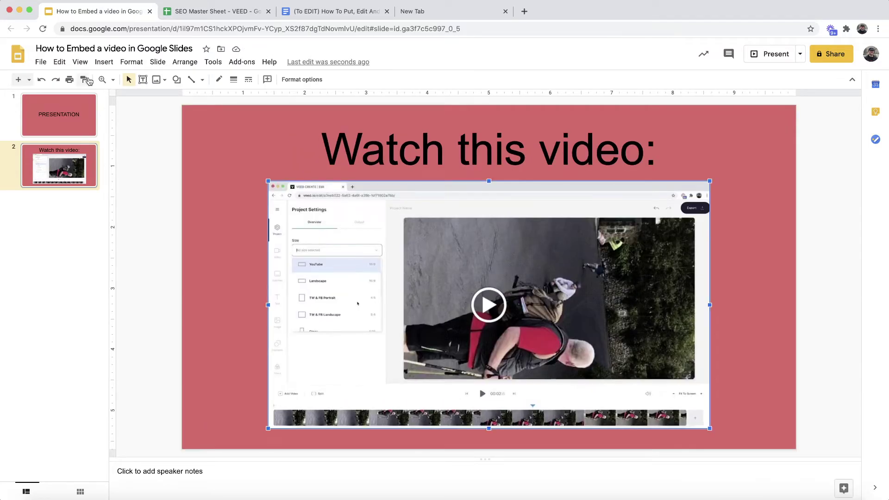
pyautogui.click(130, 61)
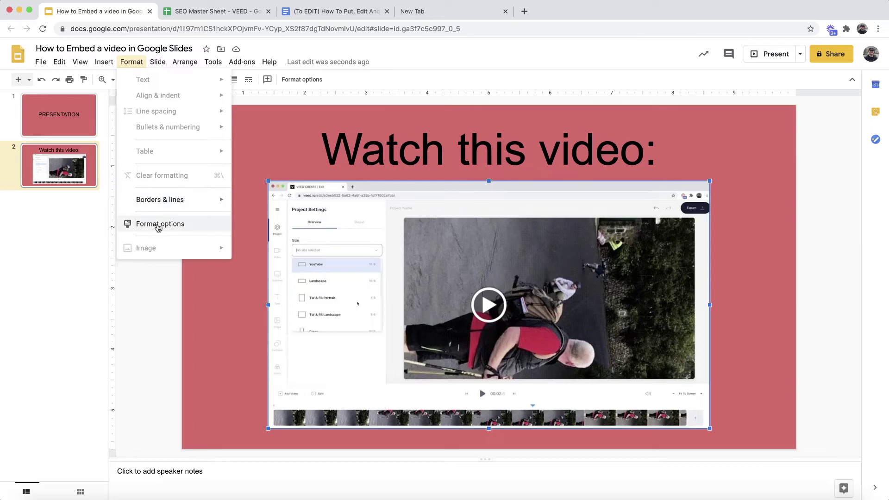
pyautogui.click(156, 224)
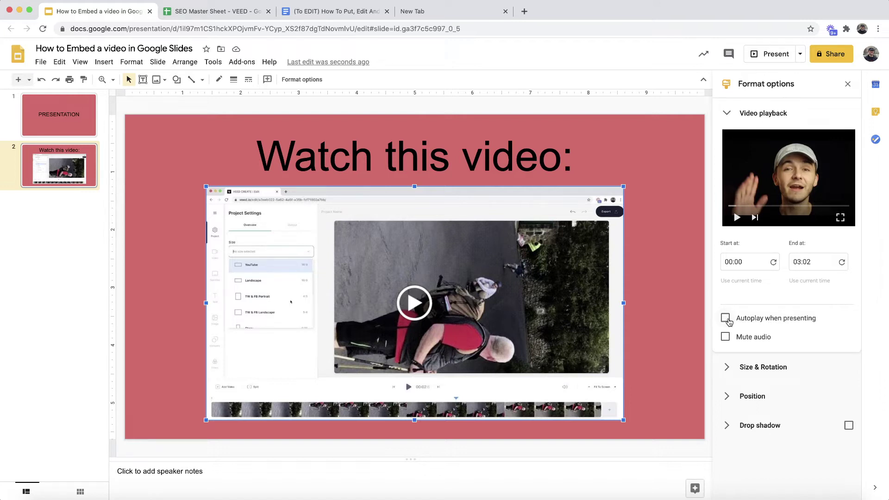
pyautogui.click(773, 56)
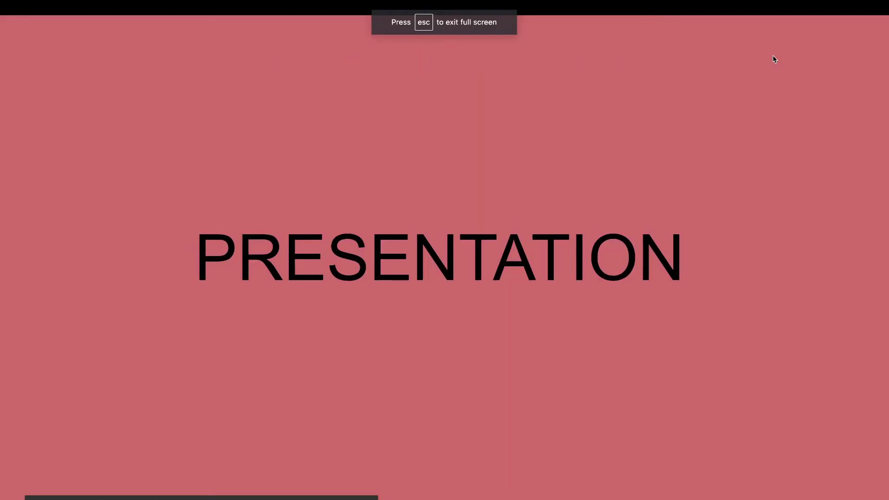
# Step: Advance to slide 2, leave the slideshow, and select the video to show playback settings
pyautogui.press('Right')
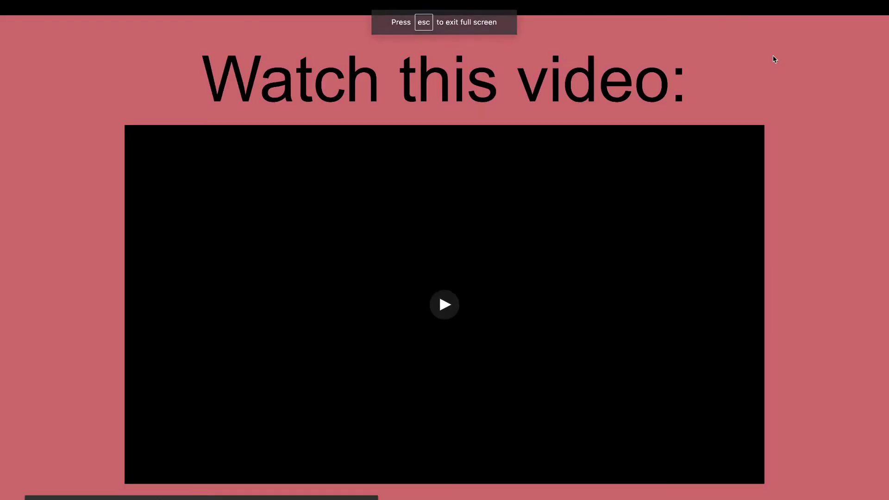
pyautogui.press('Escape')
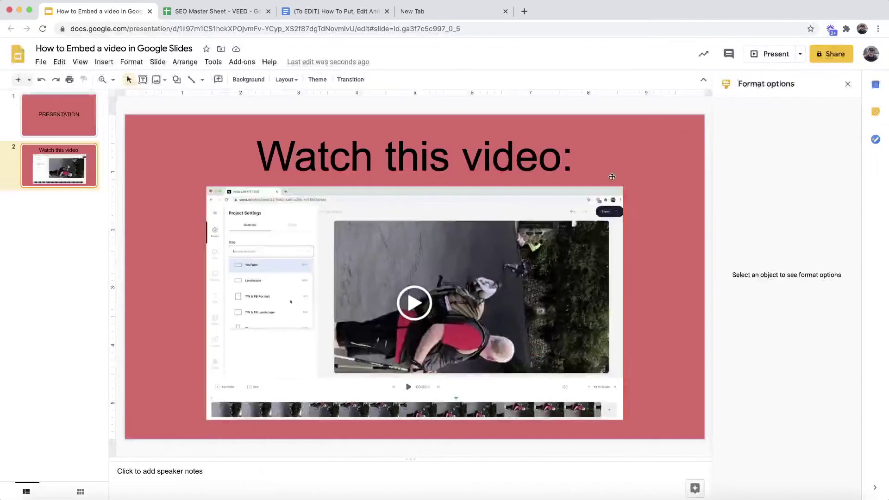
pyautogui.click(562, 207)
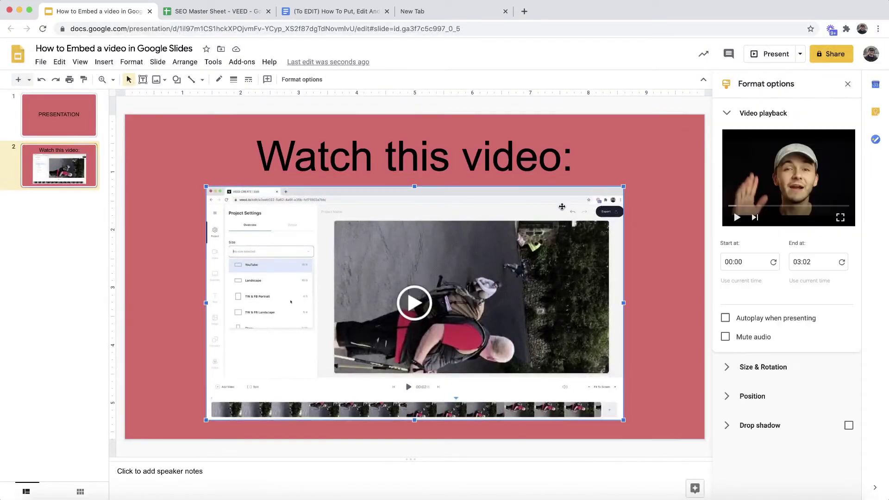
# Step: Set the video to autoplay when presenting from 00:50, then go back to slide 1
pyautogui.click(744, 320)
pyautogui.click(747, 259)
pyautogui.click(803, 293)
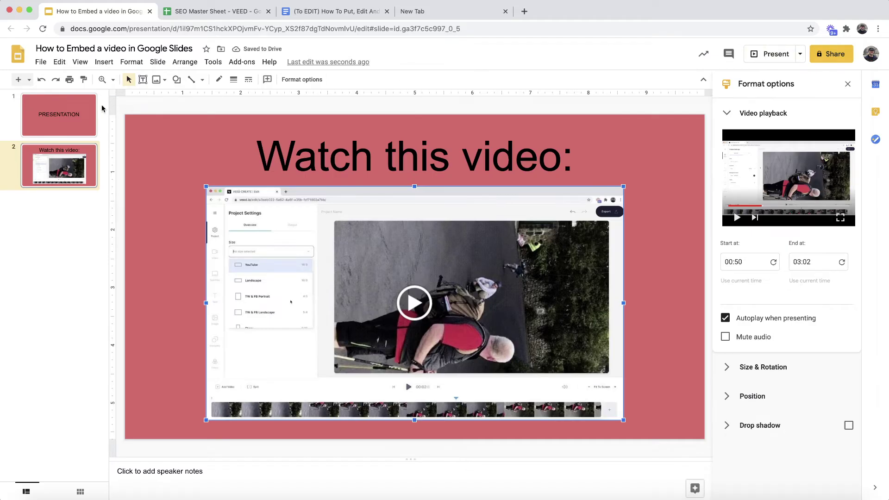
pyautogui.click(69, 116)
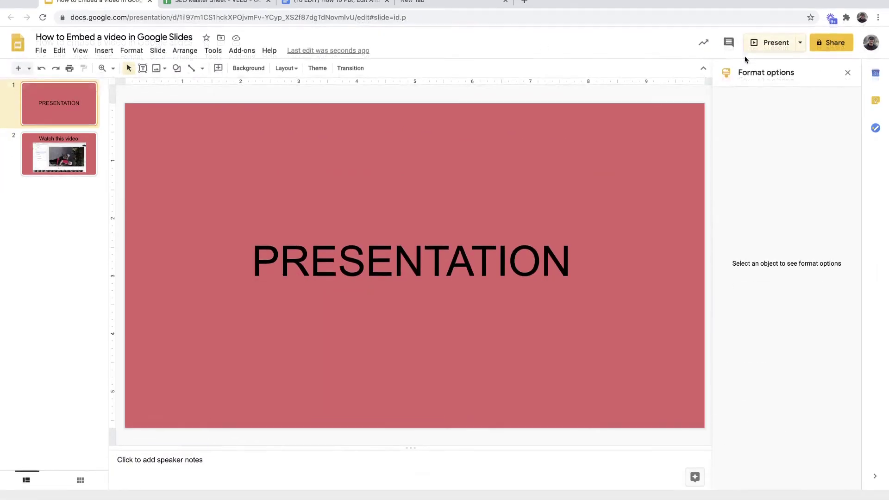
# Step: Present the deck, pause the autoplaying video, toggle its full screen, and exit to the editor
pyautogui.press('super+Return')
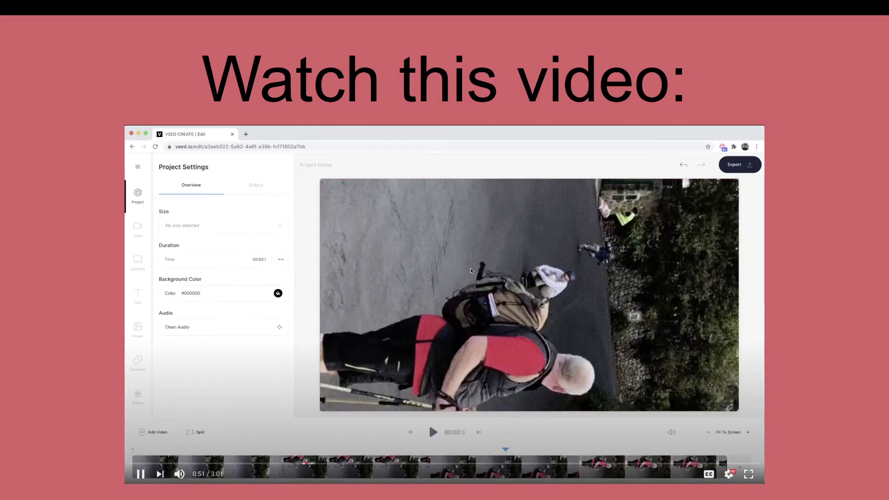
pyautogui.click(477, 281)
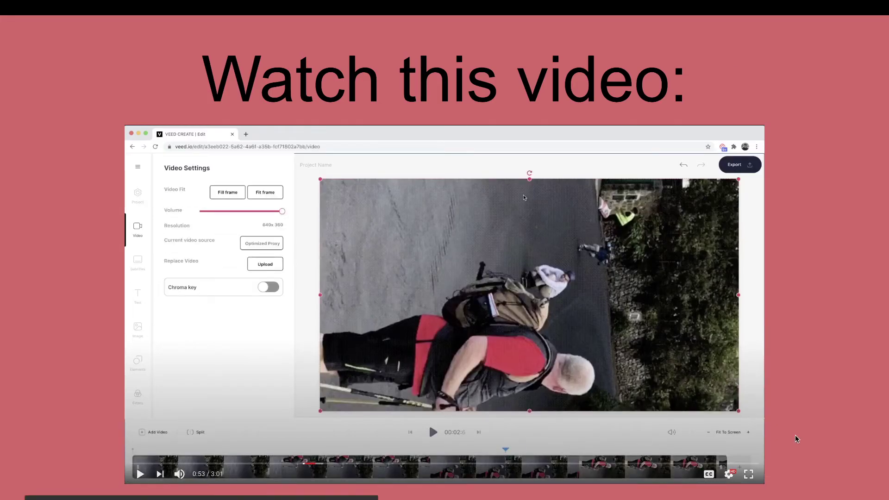
pyautogui.click(749, 473)
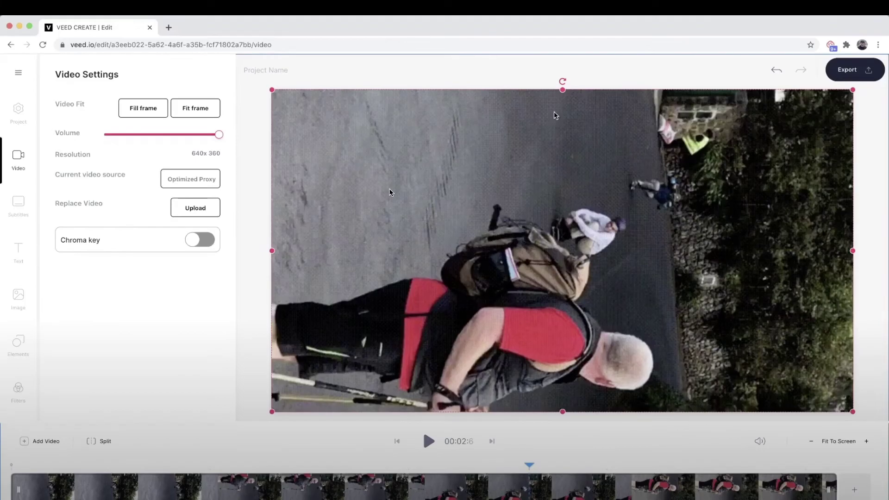
pyautogui.press('Escape')
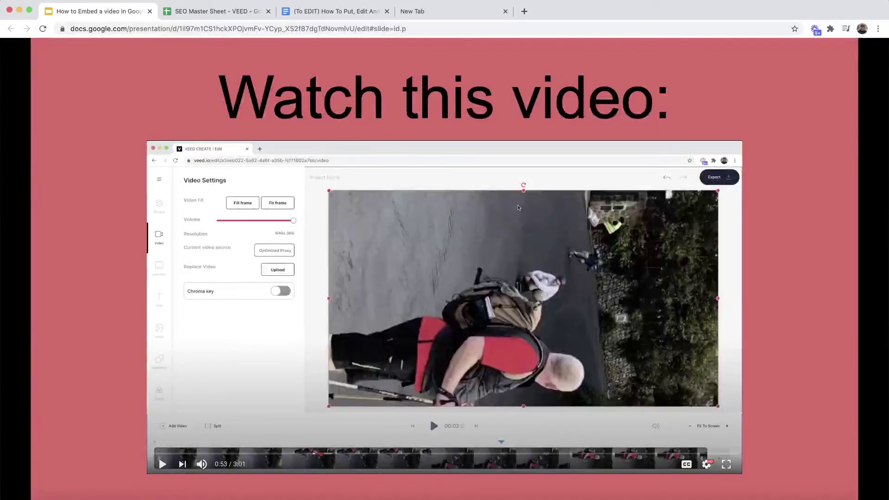
pyautogui.press('Escape')
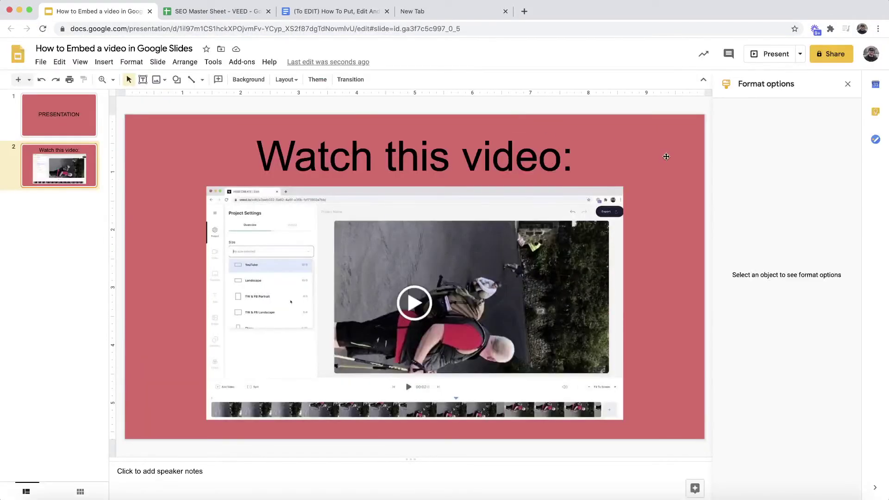
# Step: Lock the video's aspect ratio and shrink it proportionally to 6.6 × 3.71 in
pyautogui.click(495, 236)
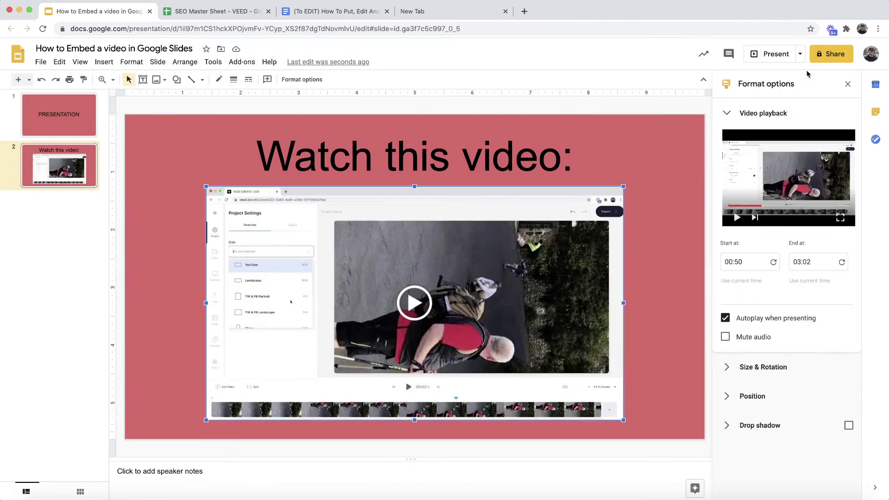
pyautogui.click(725, 368)
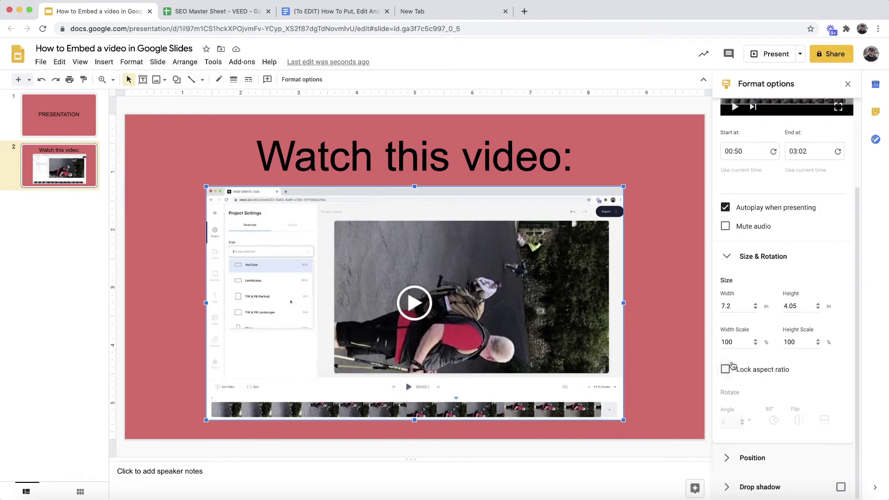
pyautogui.click(726, 369)
pyautogui.moveTo(624, 419); pyautogui.dragTo(534, 402)
# Step: Centre the resized video under the title and give it a drop shadow
pyautogui.moveTo(479, 331); pyautogui.dragTo(499, 331)
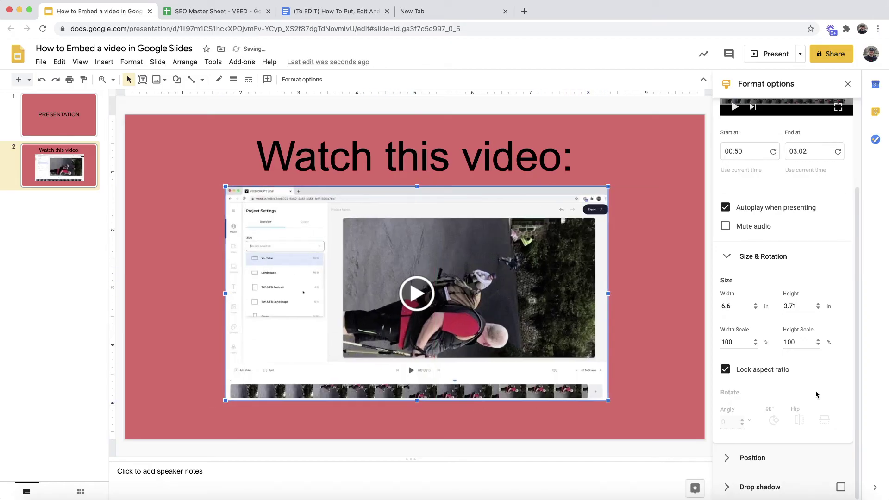
pyautogui.click(741, 458)
pyautogui.scroll(-5, 806, 324)
pyautogui.click(841, 362)
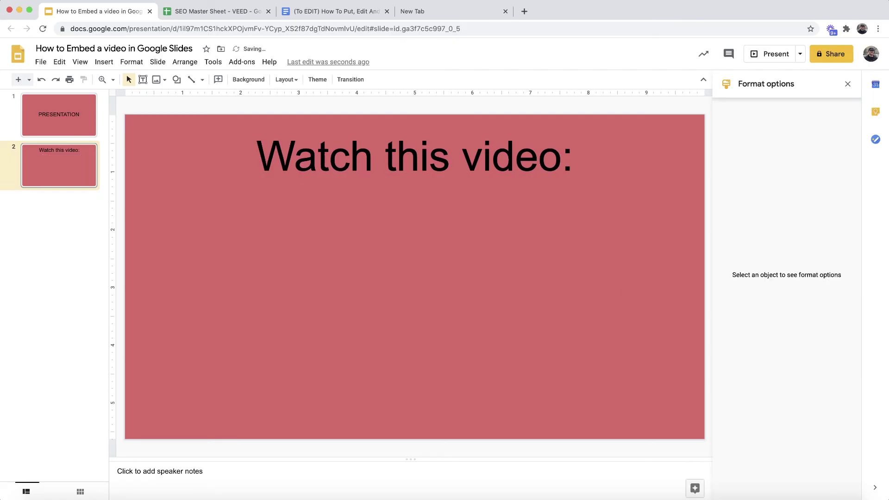
# Step: Upload Downhill.gif onto slide 2, centre it under the title, and return to slide 1
pyautogui.click(104, 62)
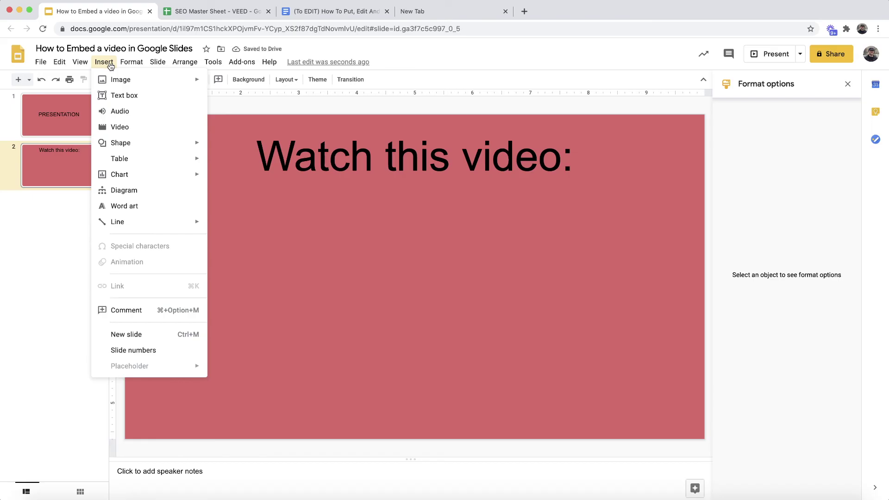
pyautogui.moveTo(122, 83)
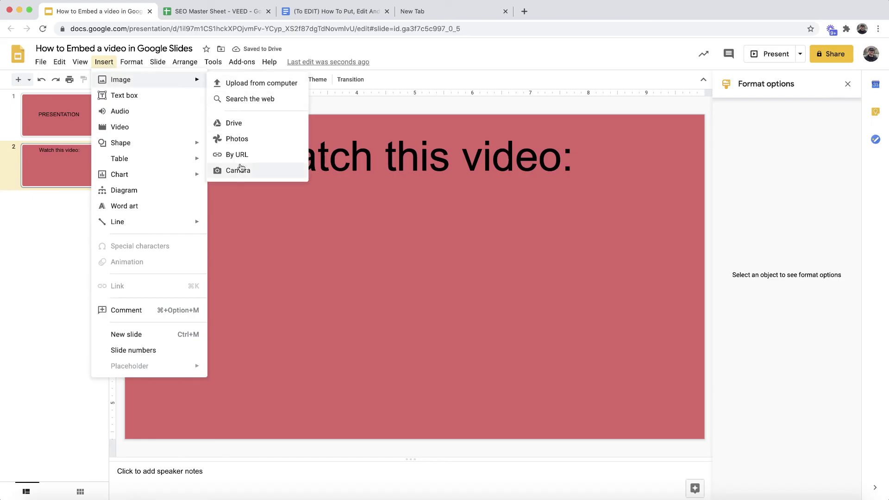
pyautogui.click(240, 85)
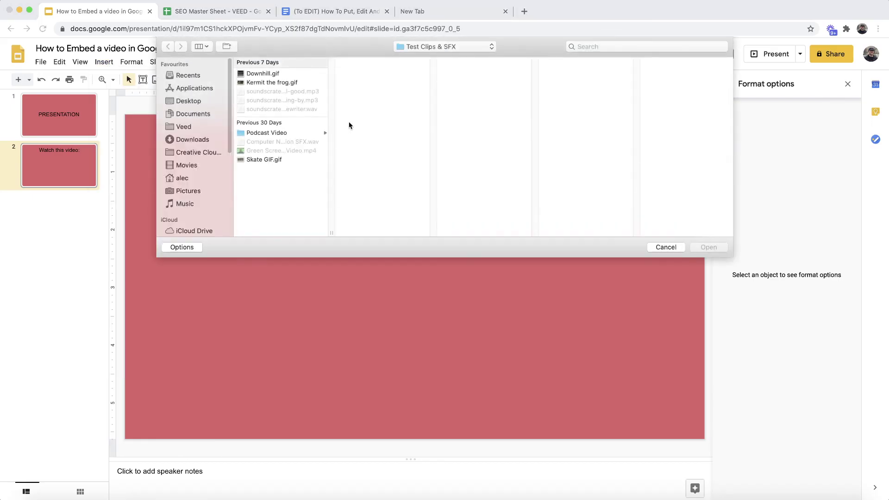
pyautogui.click(268, 74)
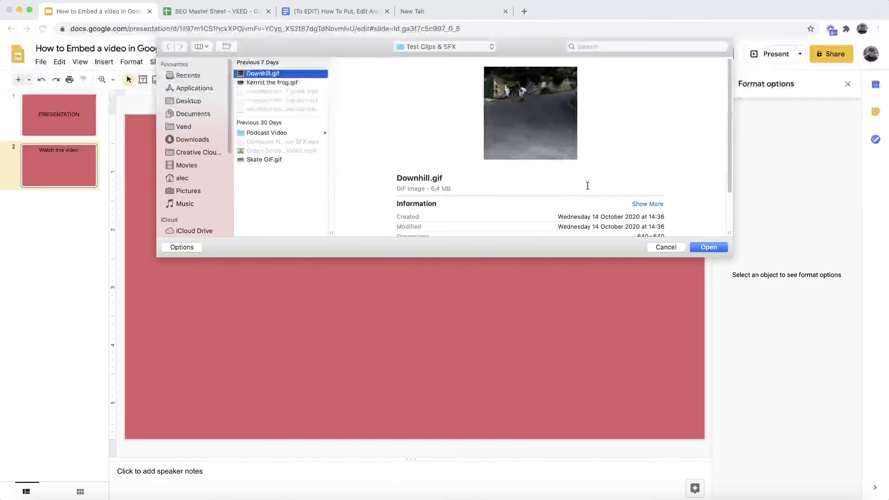
pyautogui.click(709, 247)
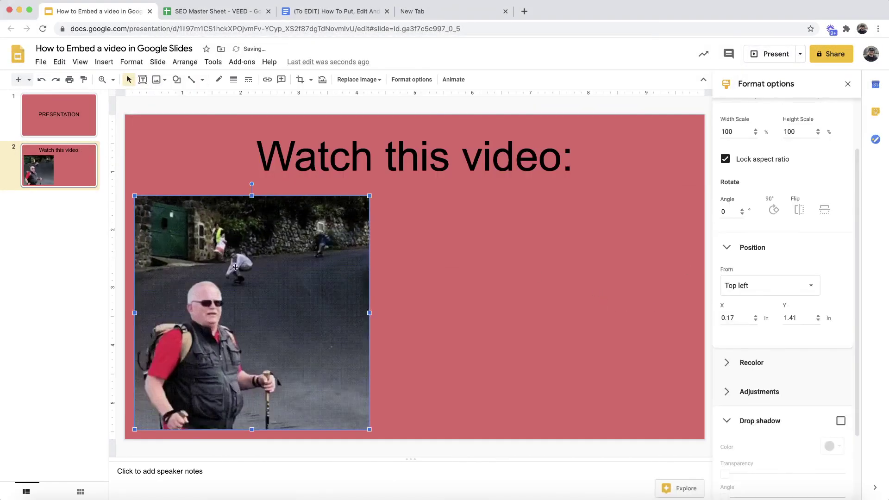
pyautogui.moveTo(342, 266); pyautogui.dragTo(492, 255)
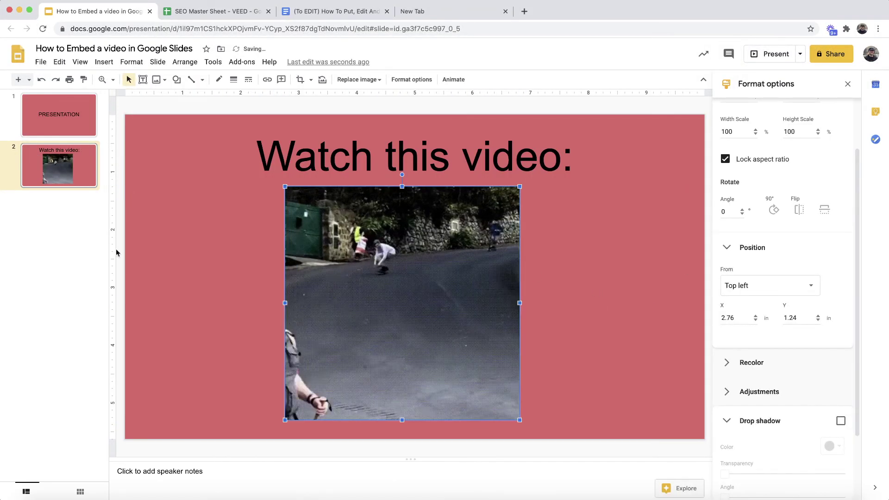
pyautogui.click(67, 120)
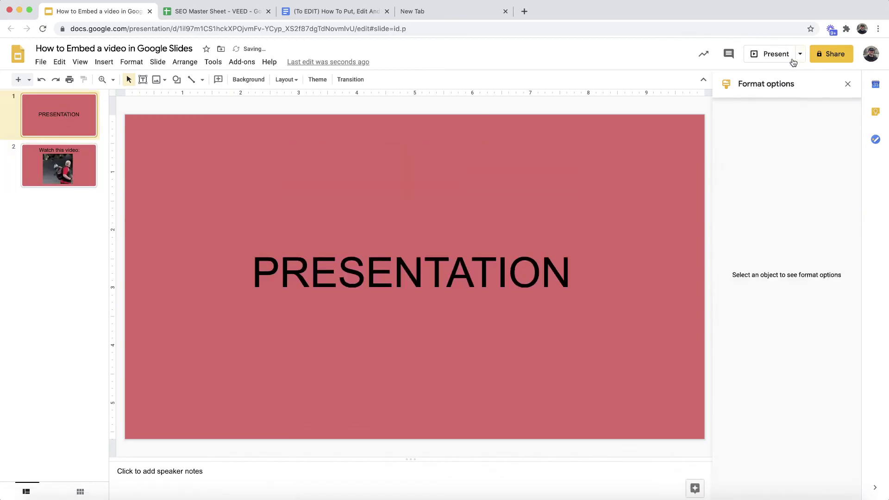